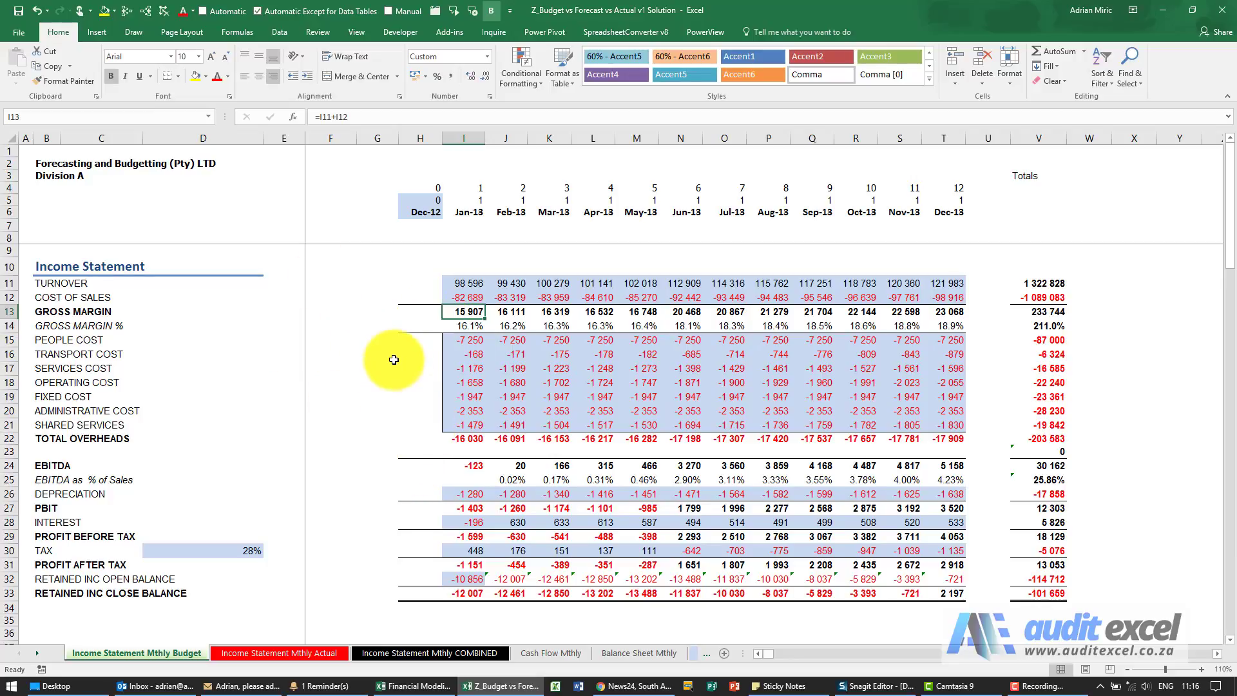
Check the January turnover value in cell I11 on the Budget sheet
{"action": "left_click", "coordinate": [462, 285]}
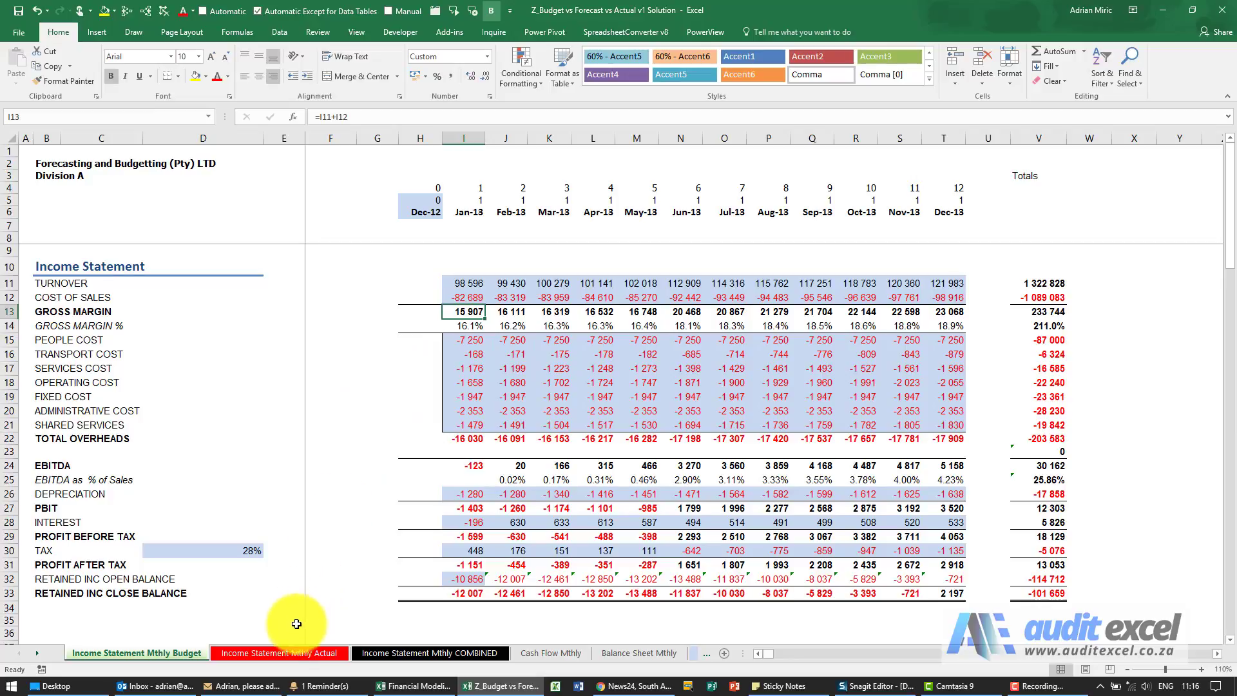
Inspect the IF formula behind January turnover in I11 on the COMBINED sheet
{"action": "left_click", "coordinate": [283, 652]}
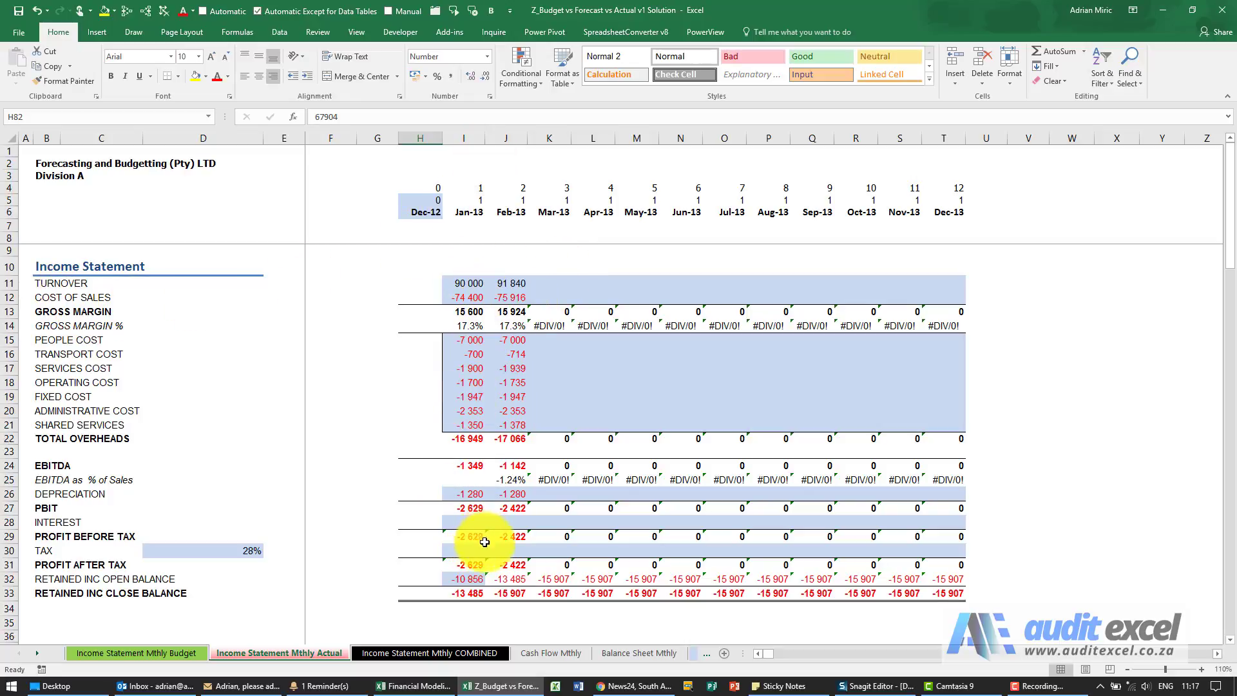
{"action": "left_click", "coordinate": [424, 654]}
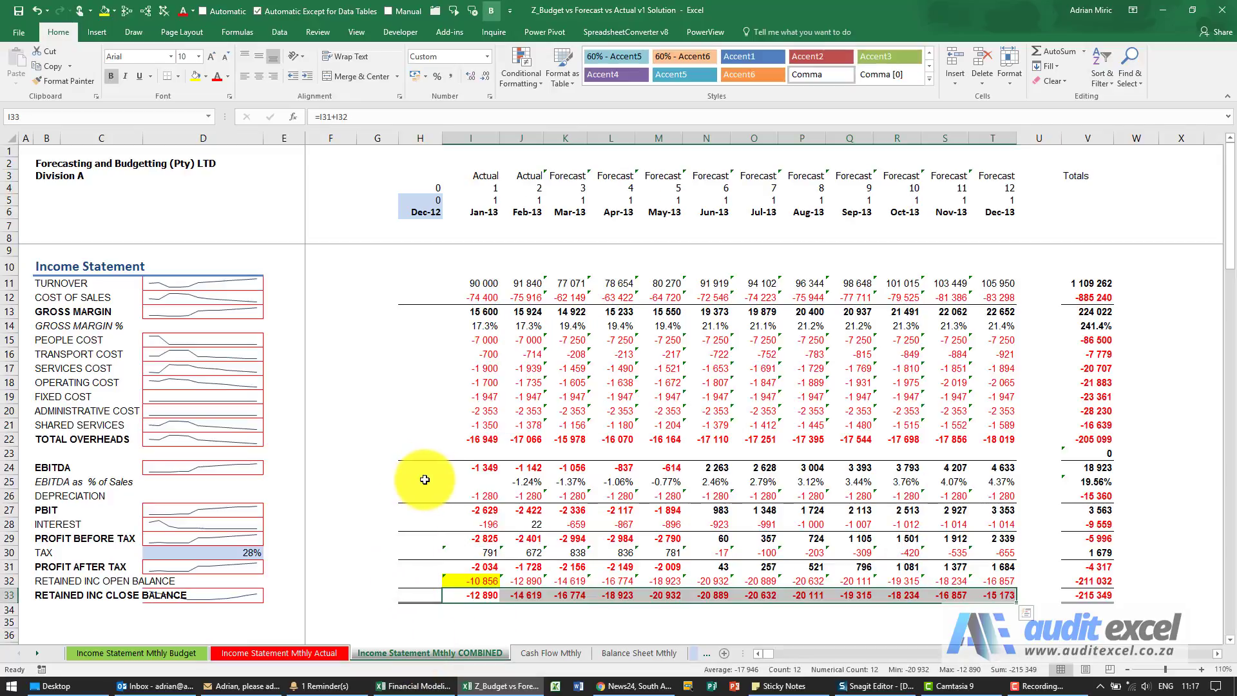
{"action": "left_click", "coordinate": [486, 284]}
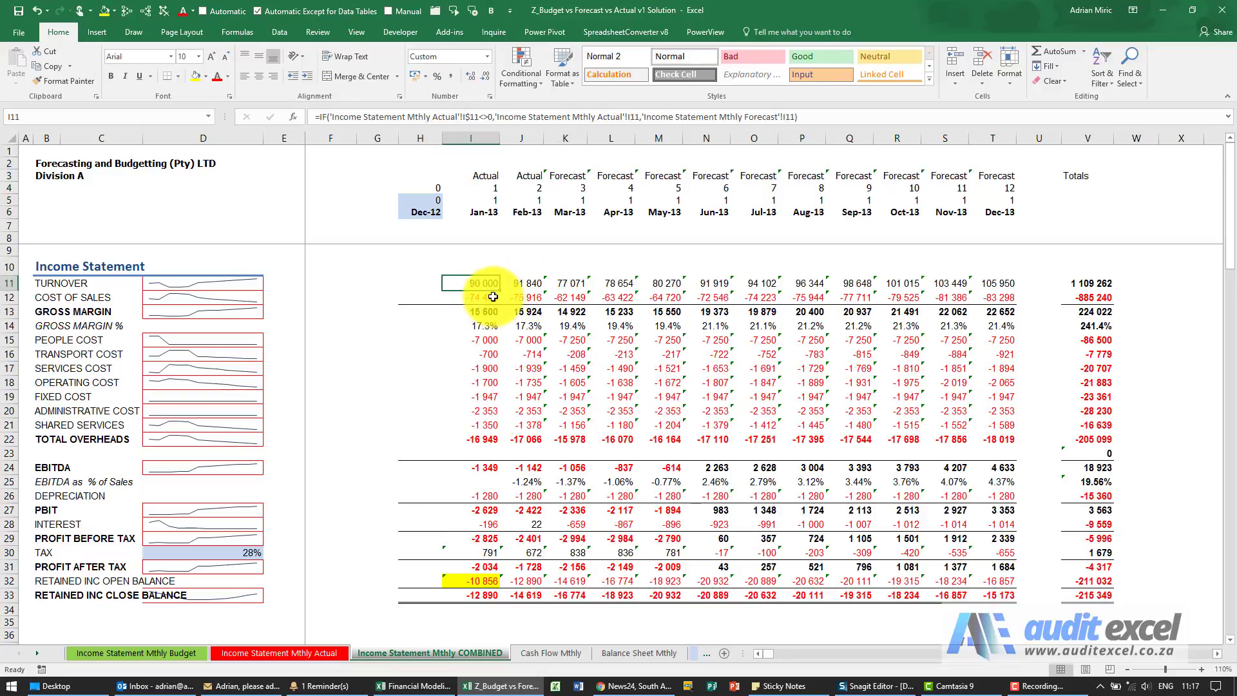
Compare February and March turnover (J11, K11) between the Actual and COMBINED sheets
{"action": "left_click", "coordinate": [323, 651]}
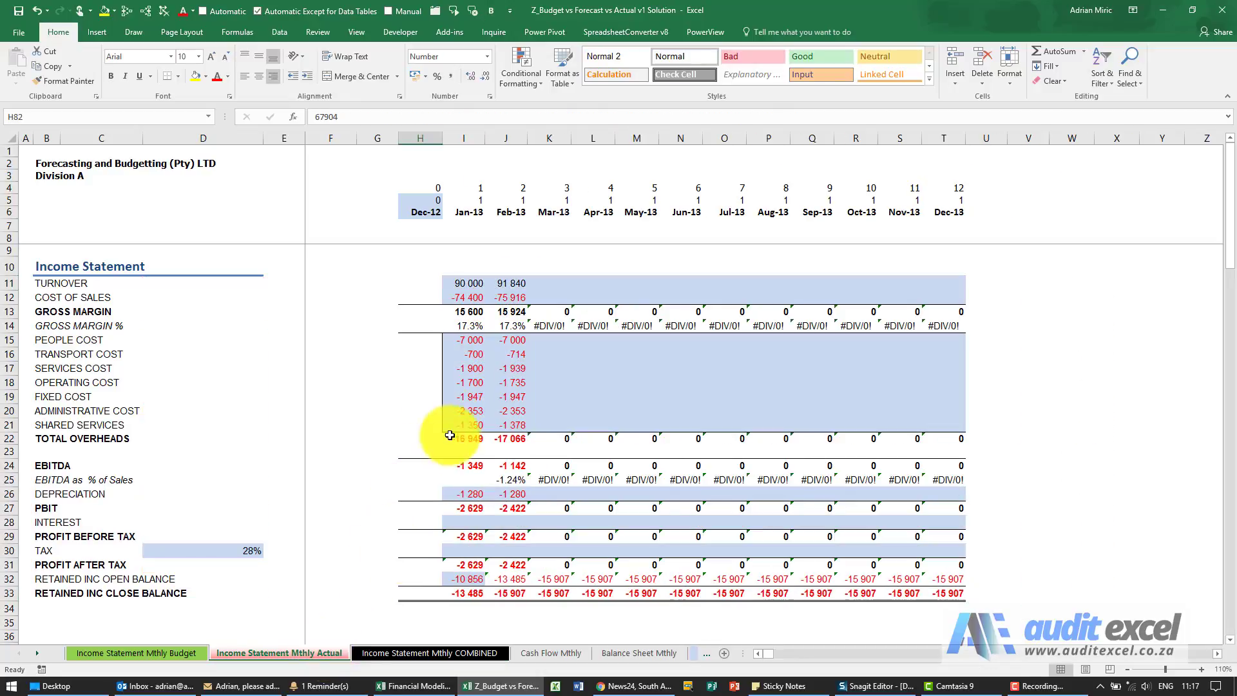
{"action": "left_click", "coordinate": [510, 284]}
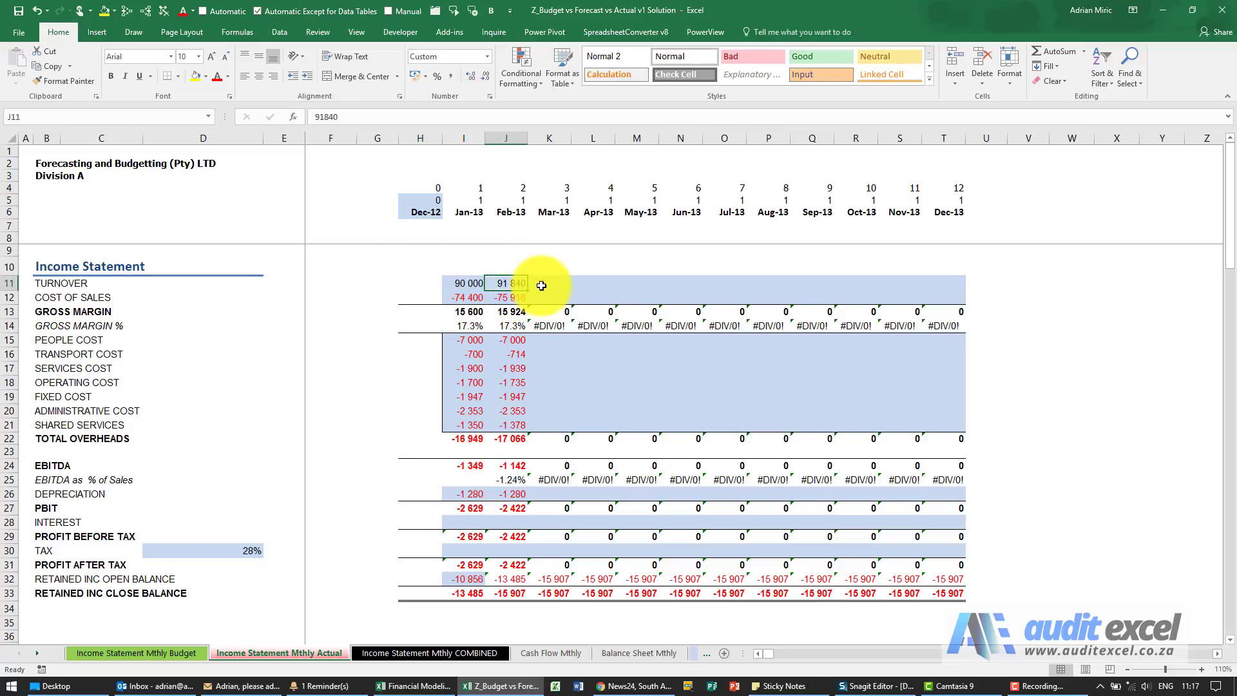
{"action": "left_click", "coordinate": [547, 283]}
{"action": "left_click", "coordinate": [462, 652]}
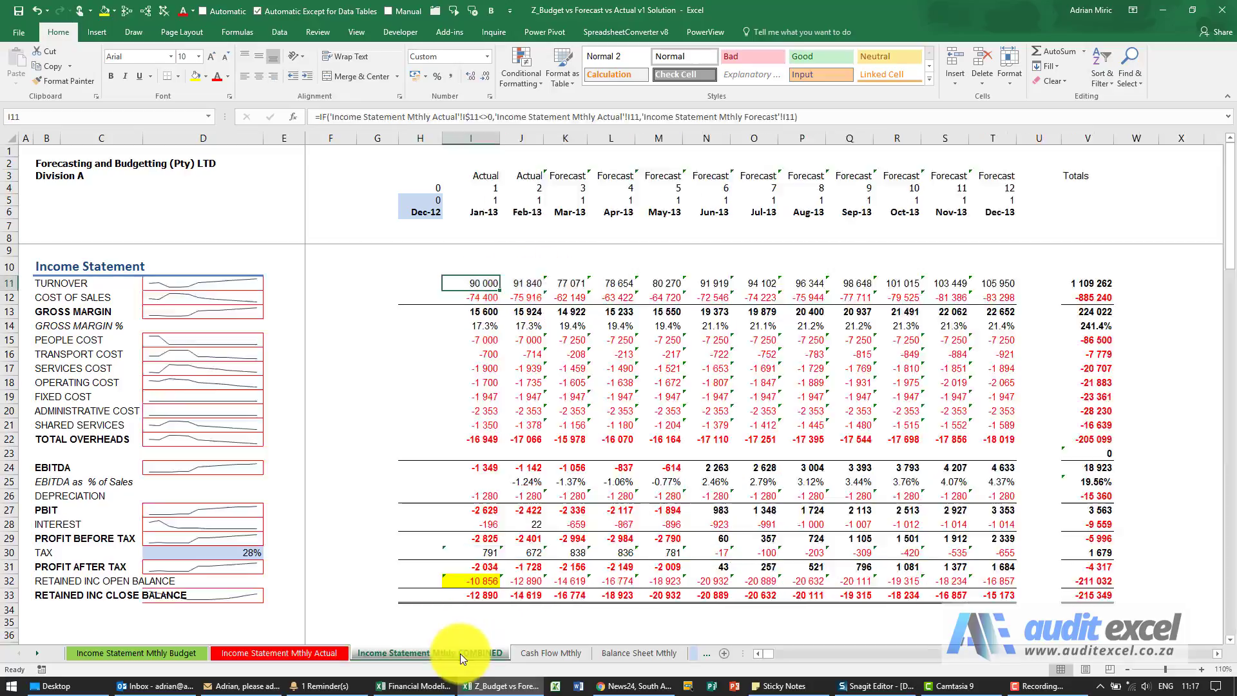
{"action": "left_click", "coordinate": [525, 286]}
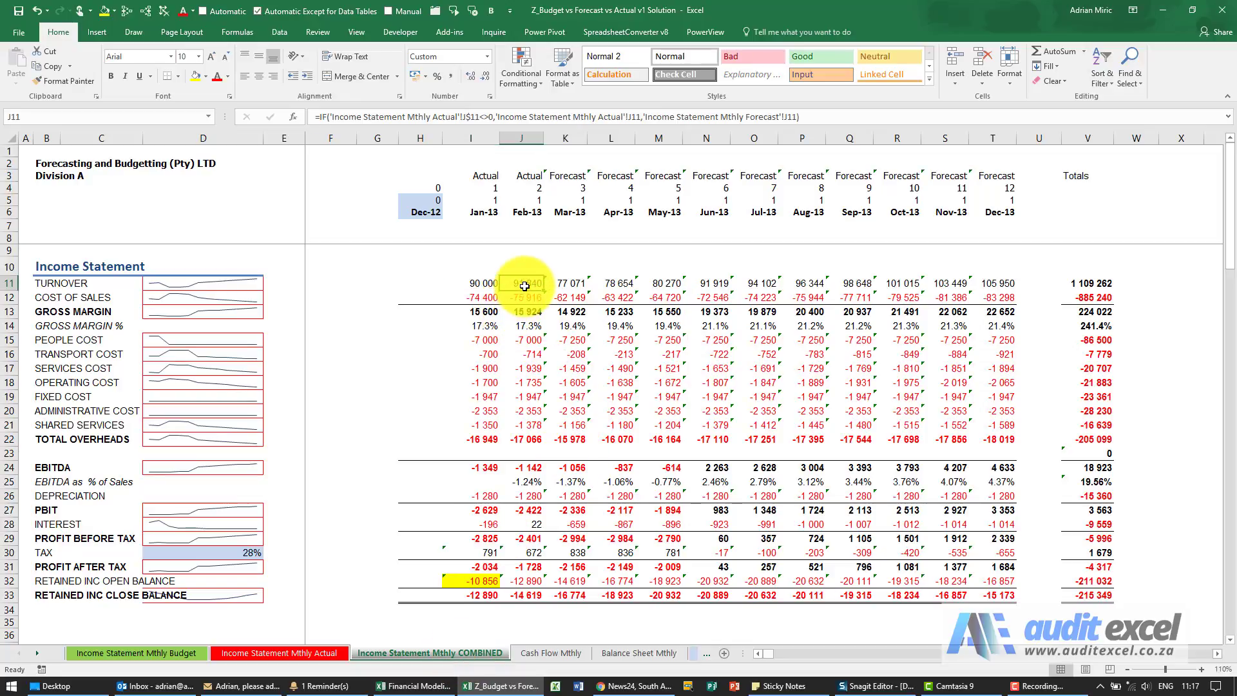
{"action": "left_click", "coordinate": [565, 281]}
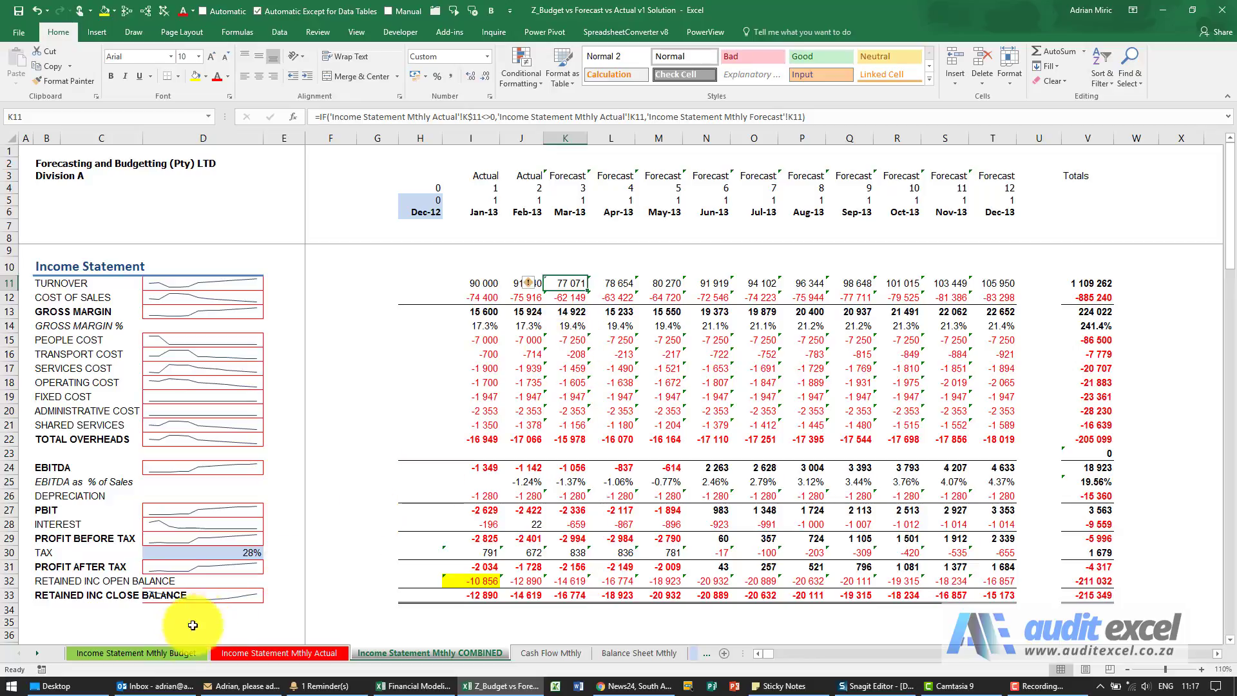
Cycle through the Budget, Actual and COMBINED income statement sheets
{"action": "left_click", "coordinate": [160, 649]}
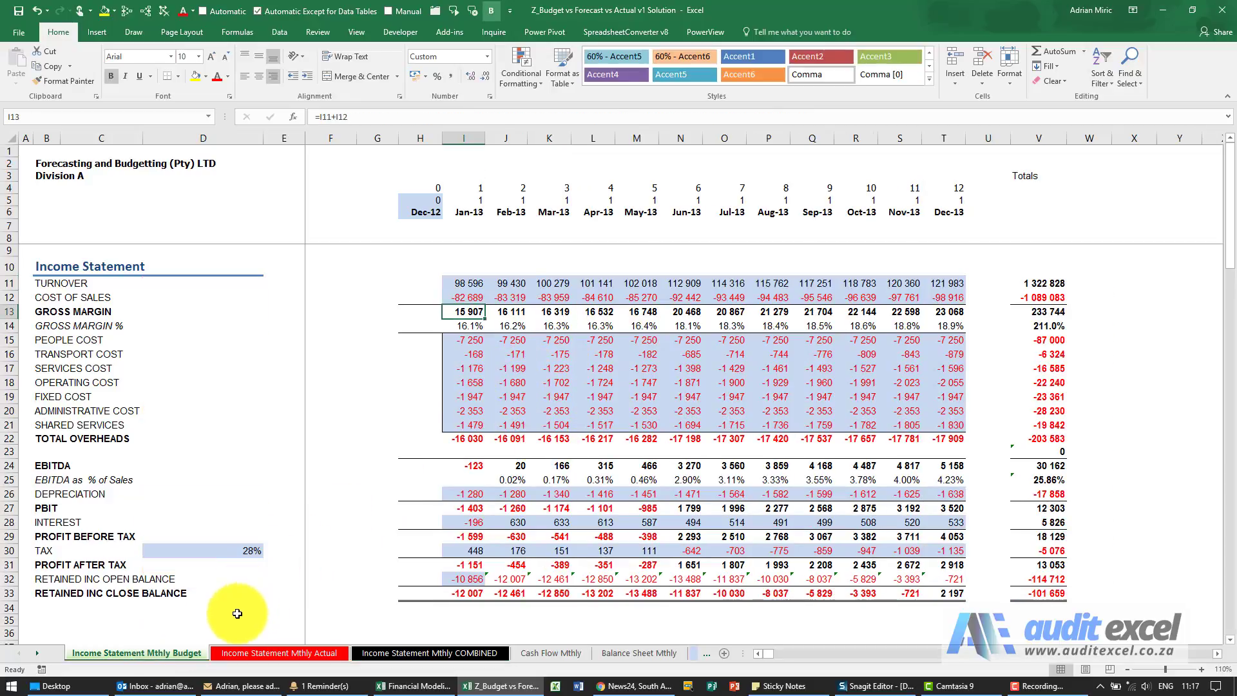
{"action": "left_click", "coordinate": [268, 652]}
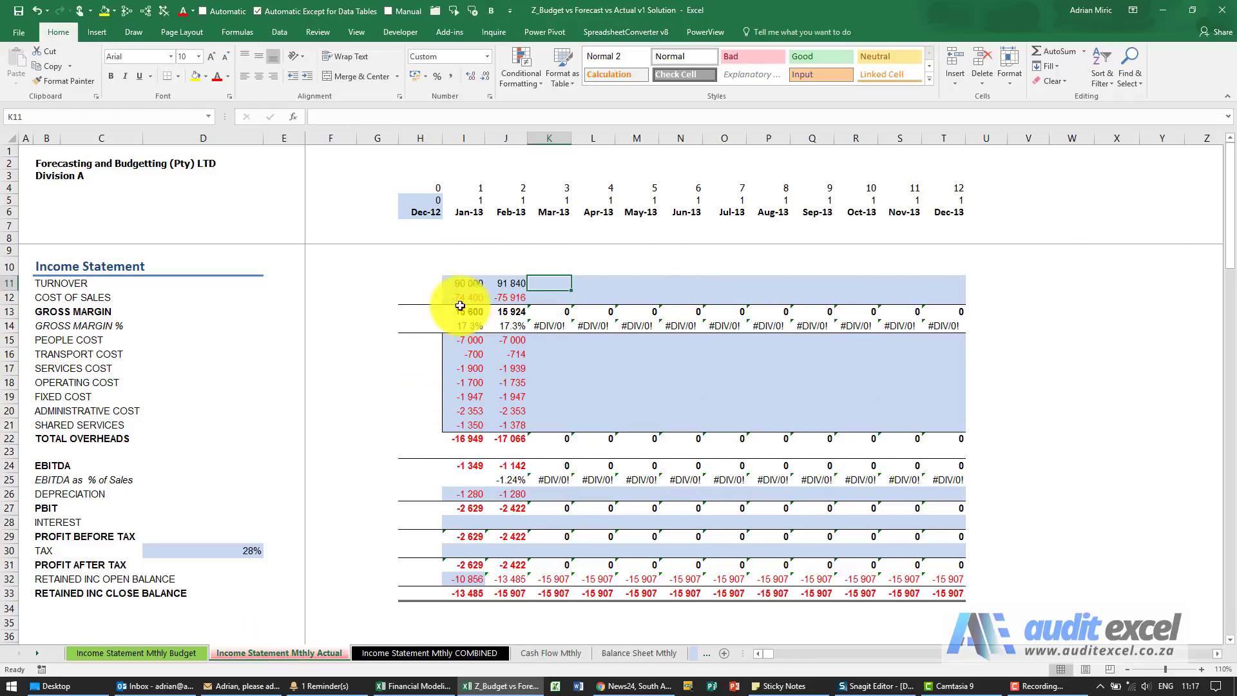
{"action": "left_click", "coordinate": [451, 653]}
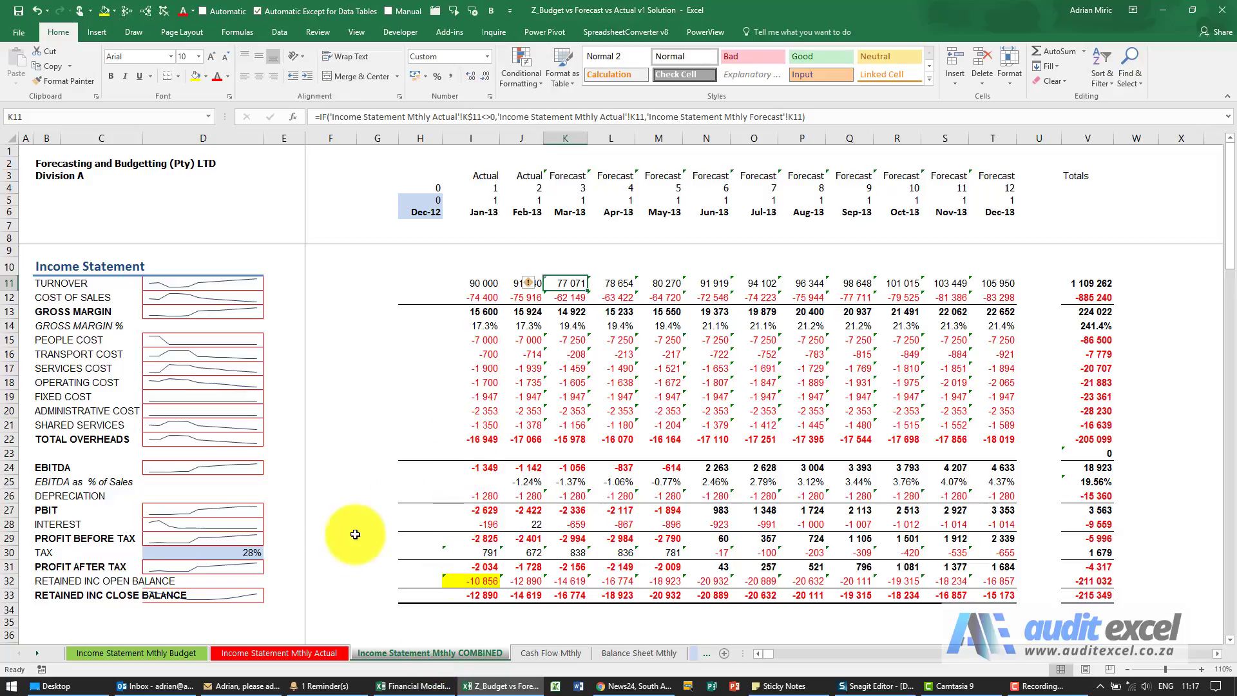
Copy the Income Statement Mthly Actual sheet to a new sheet placed before COMBINED
{"action": "left_click", "coordinate": [178, 653]}
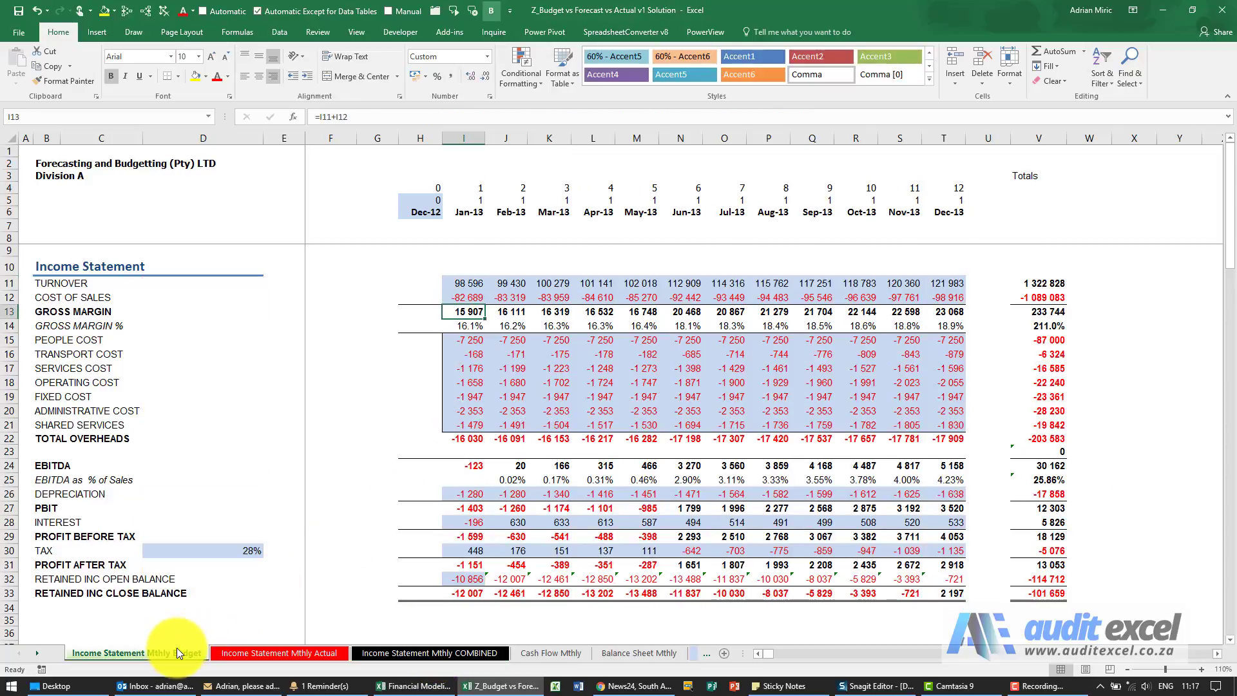
{"action": "left_click", "coordinate": [256, 647]}
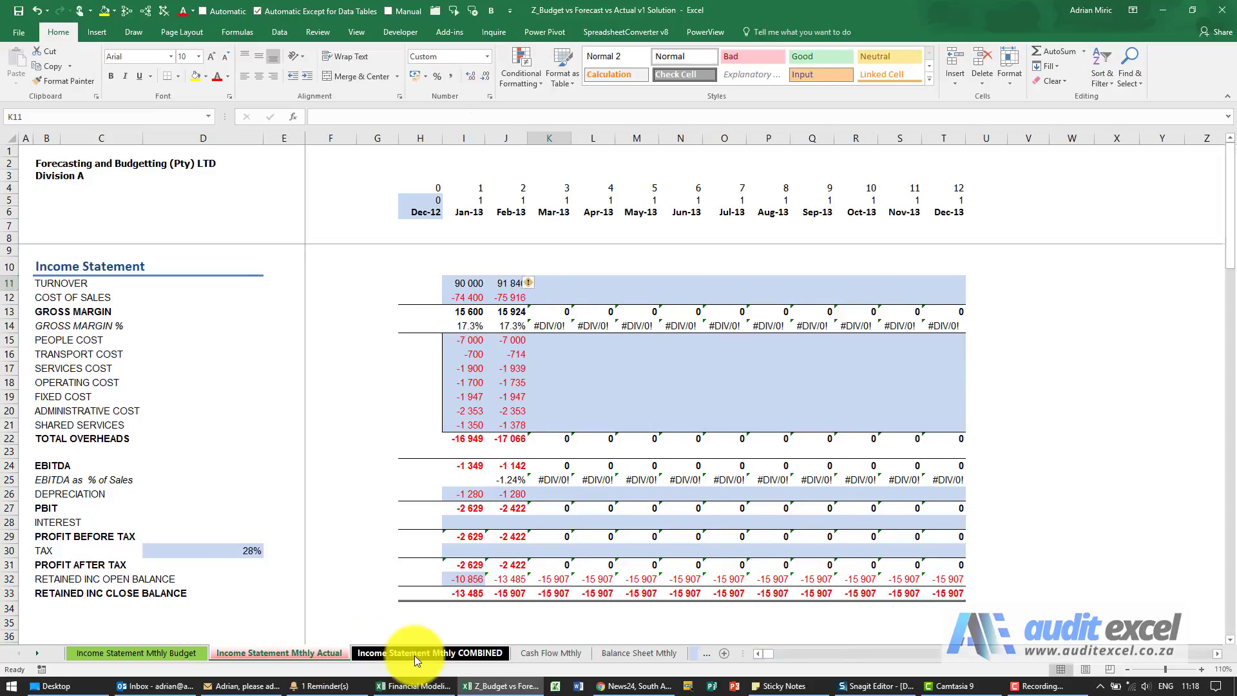
{"action": "left_click", "coordinate": [415, 655]}
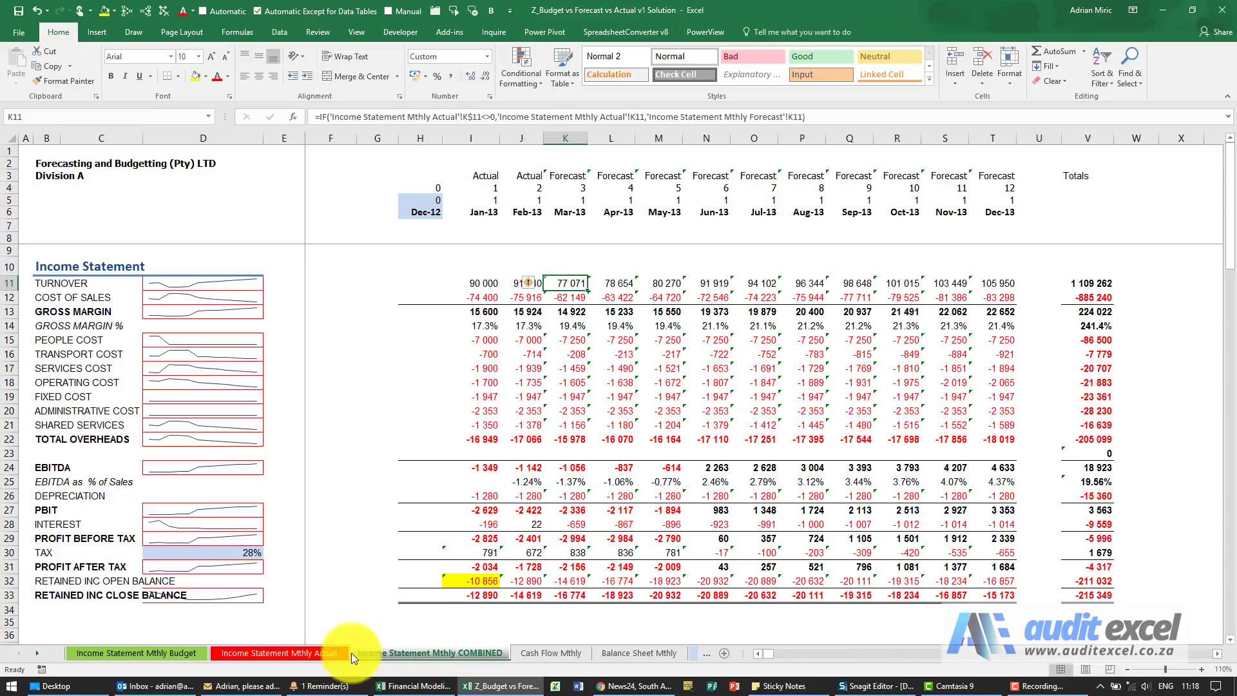
{"action": "left_click", "coordinate": [302, 654]}
{"action": "left_click_drag", "start_coordinate": [290, 651], "coordinate": [360, 653]}
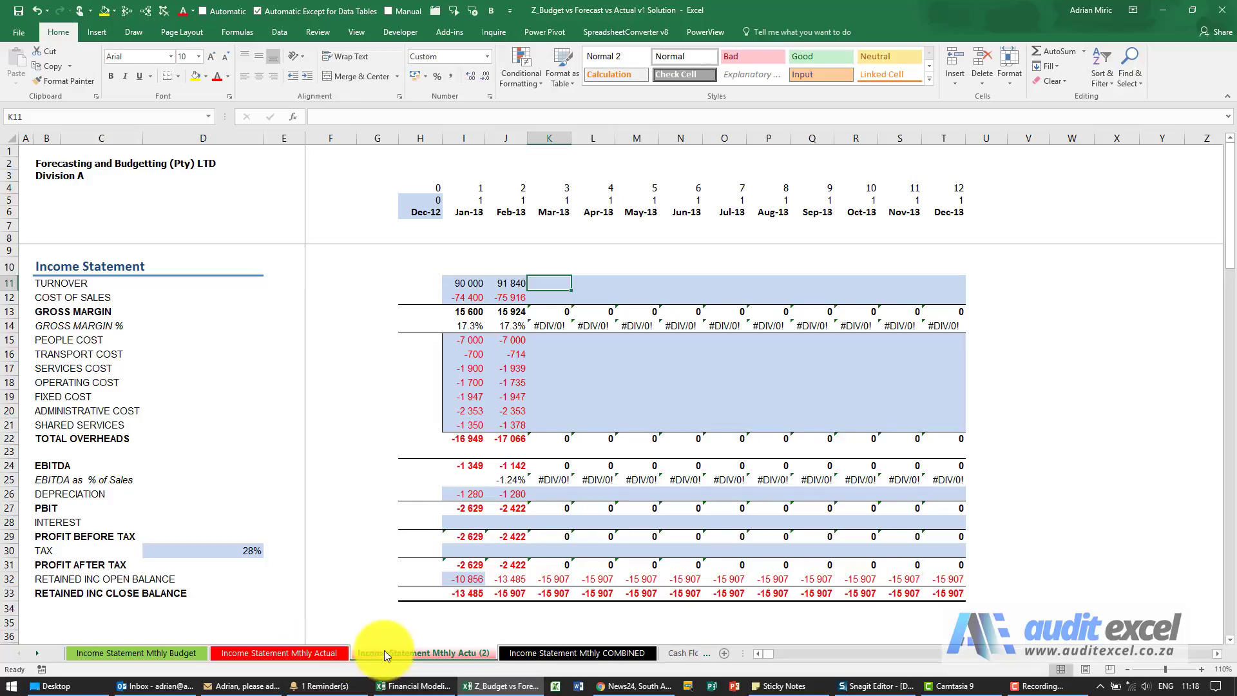
Rename the copied sheet to 'Budget vs Actual'
{"action": "double_click", "coordinate": [384, 651]}
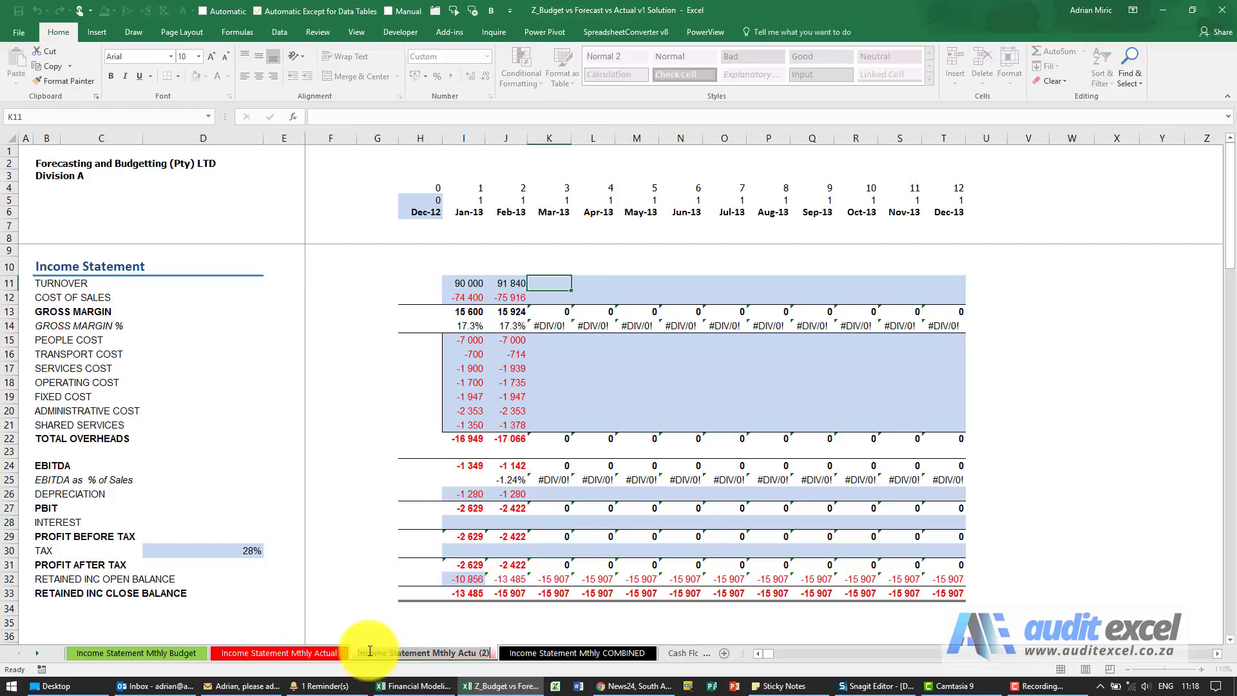
{"action": "type", "text": "Budget"}
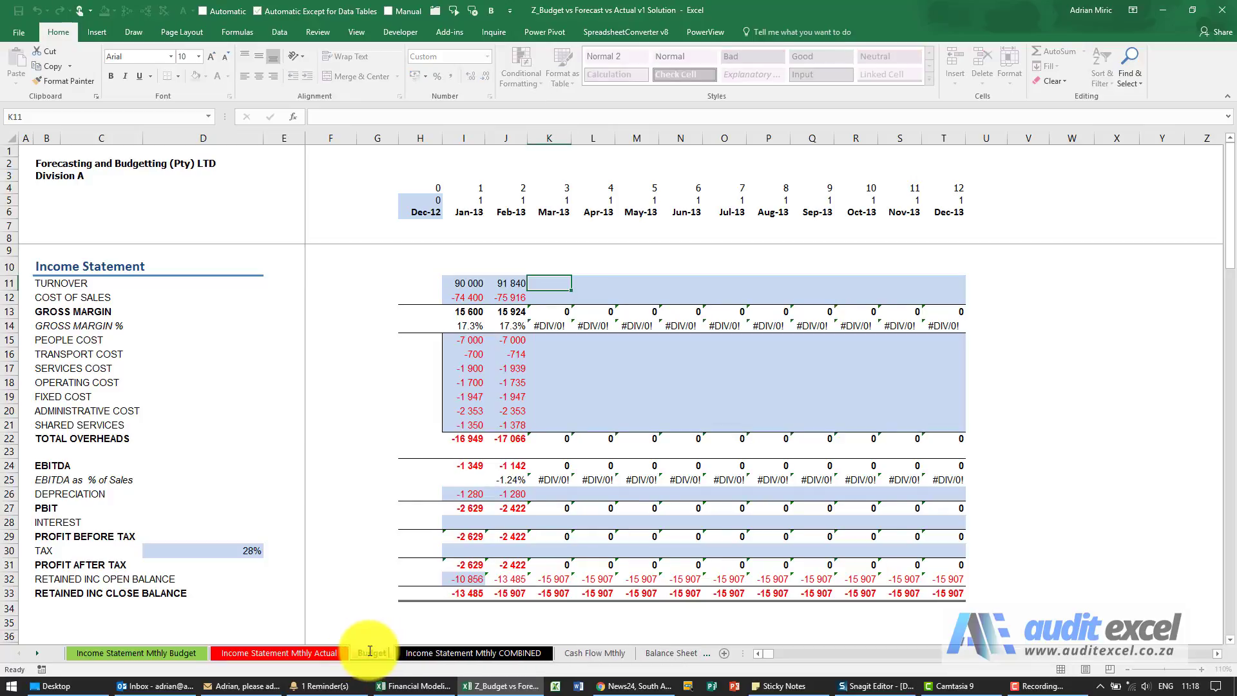
{"action": "type", "text": " vs Actual"}
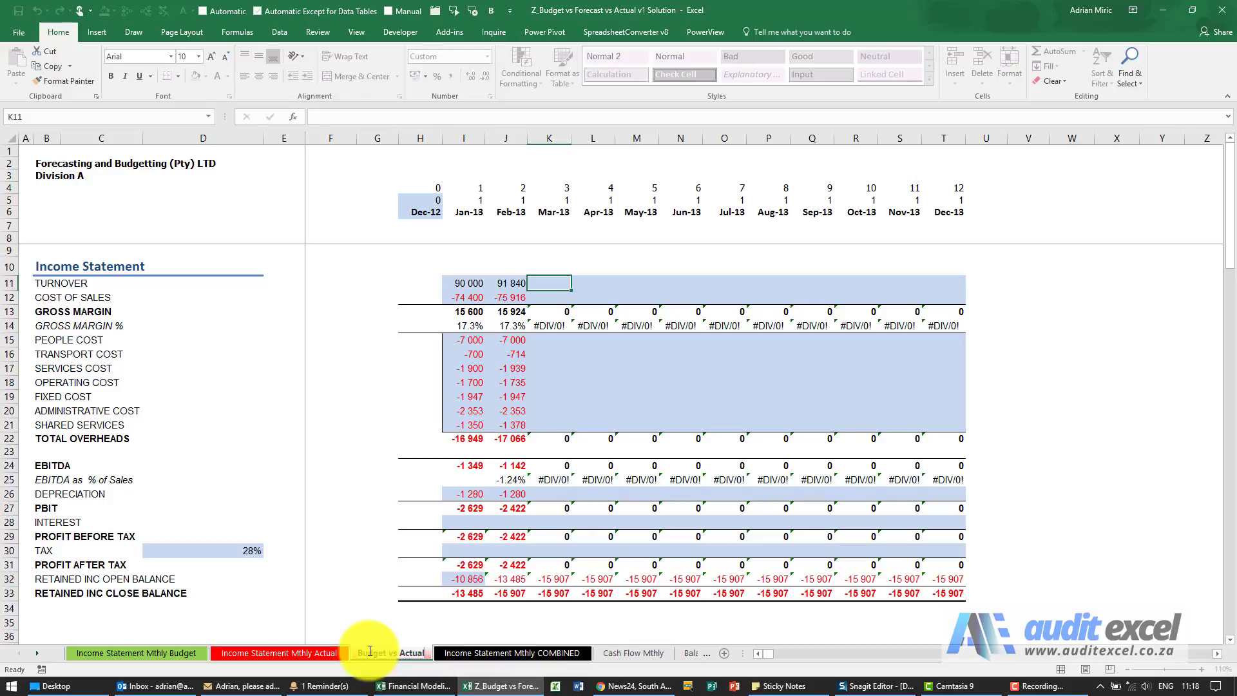
{"action": "key", "text": "Return"}
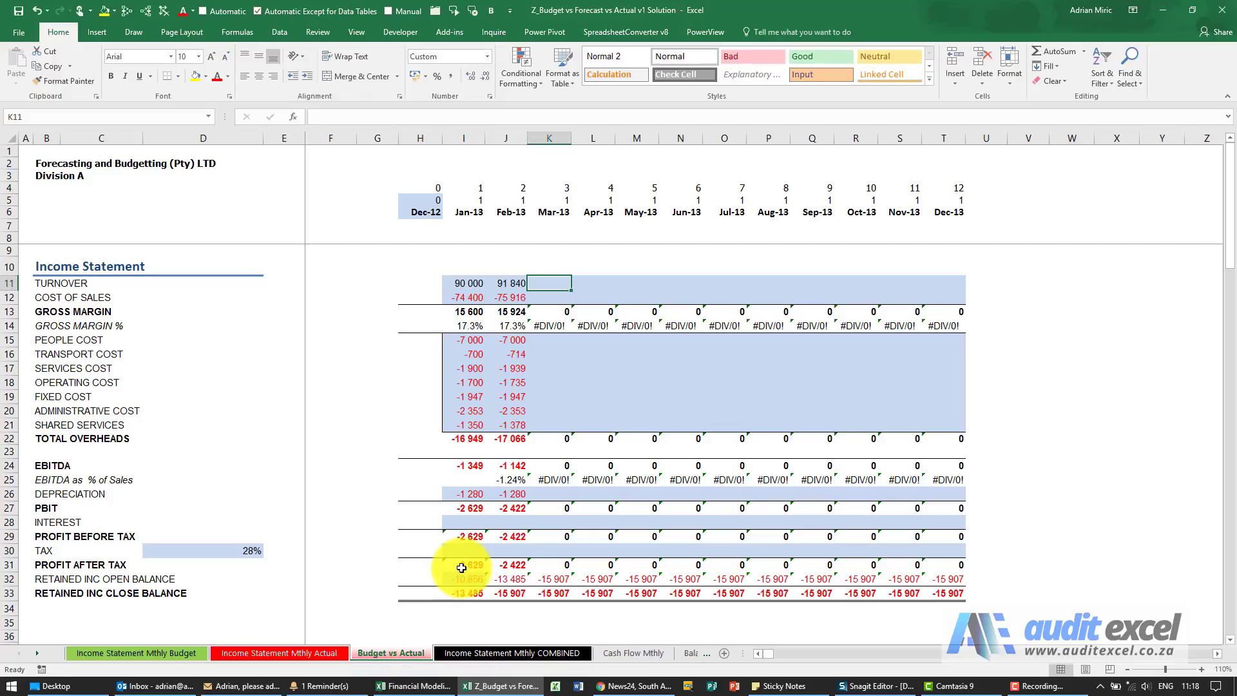
In I11, enter the formula Actual I11 divided by Budget I11, minus 1
{"action": "left_click", "coordinate": [471, 283]}
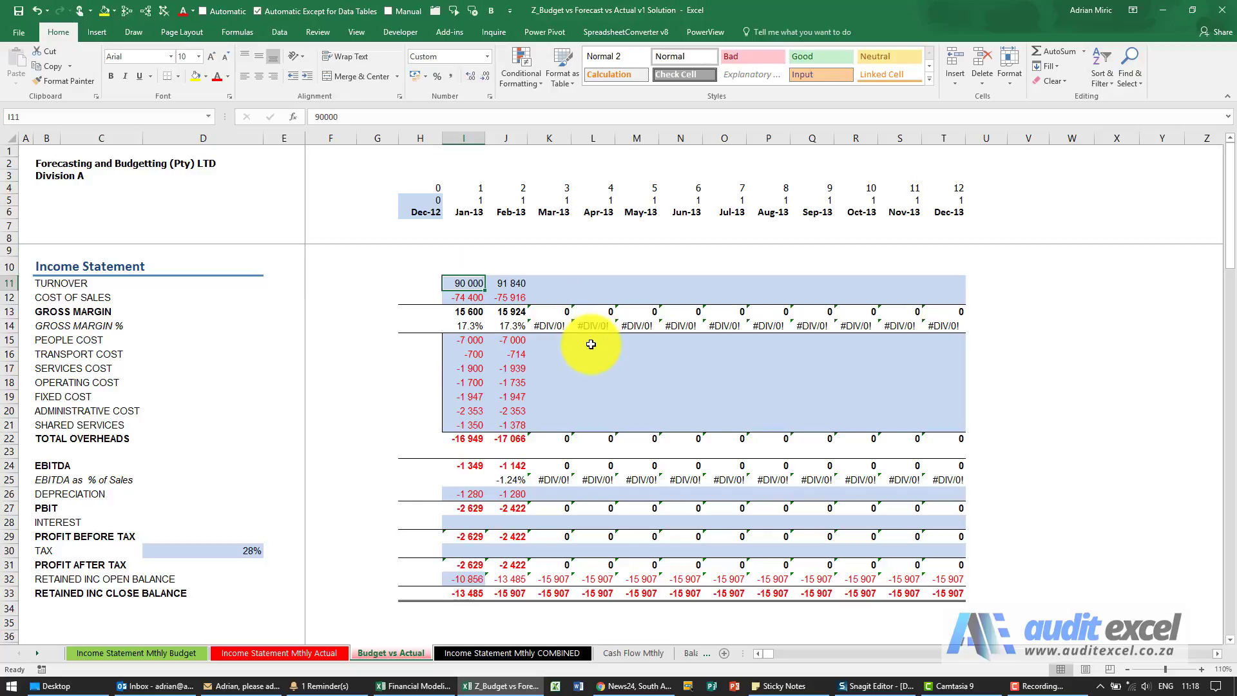
{"action": "type", "text": "="}
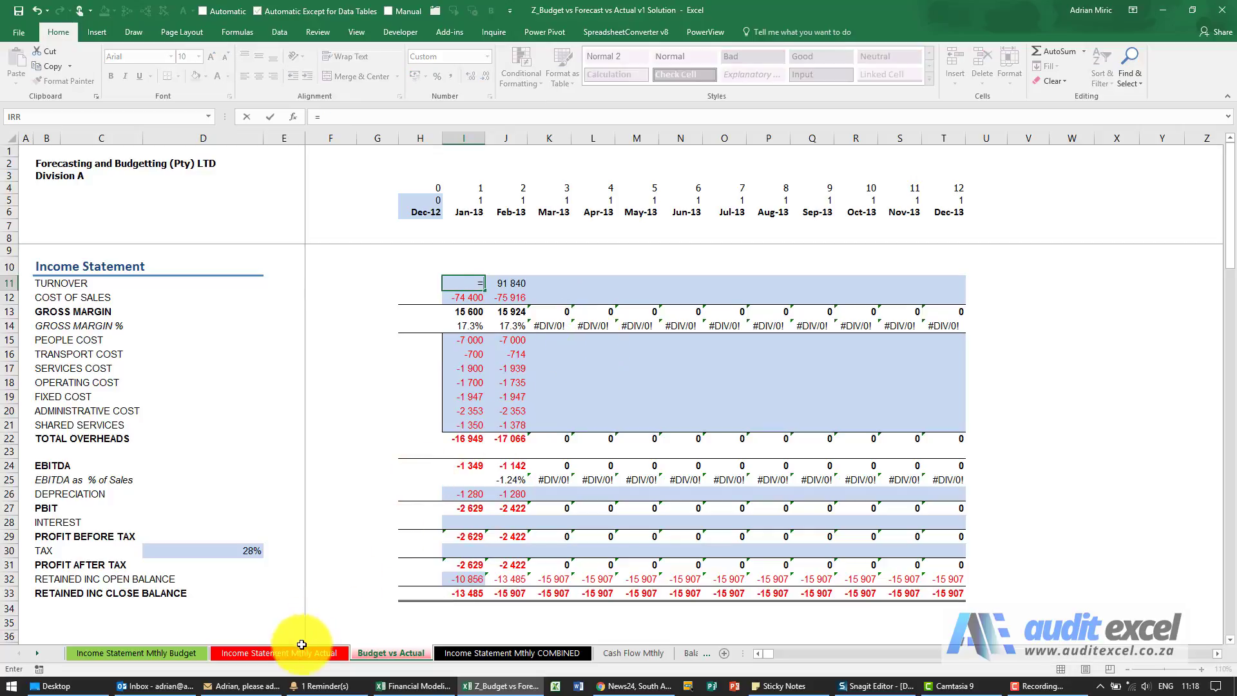
{"action": "left_click", "coordinate": [285, 653]}
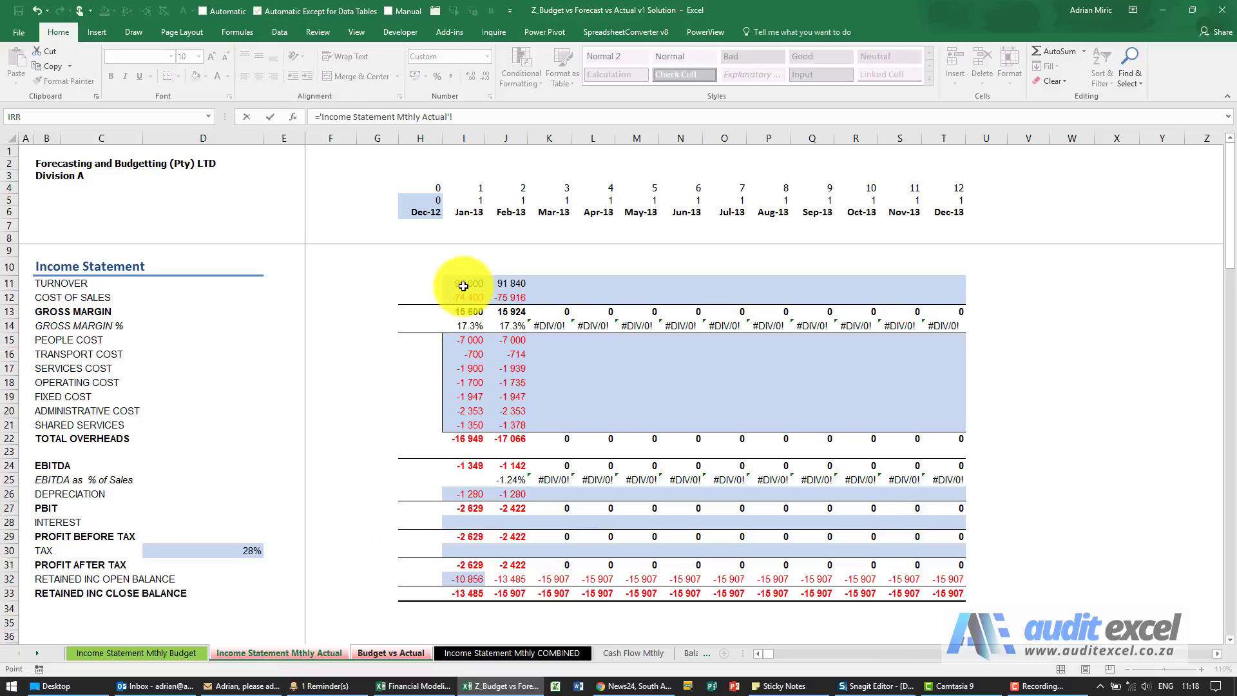
{"action": "type", "text": "/"}
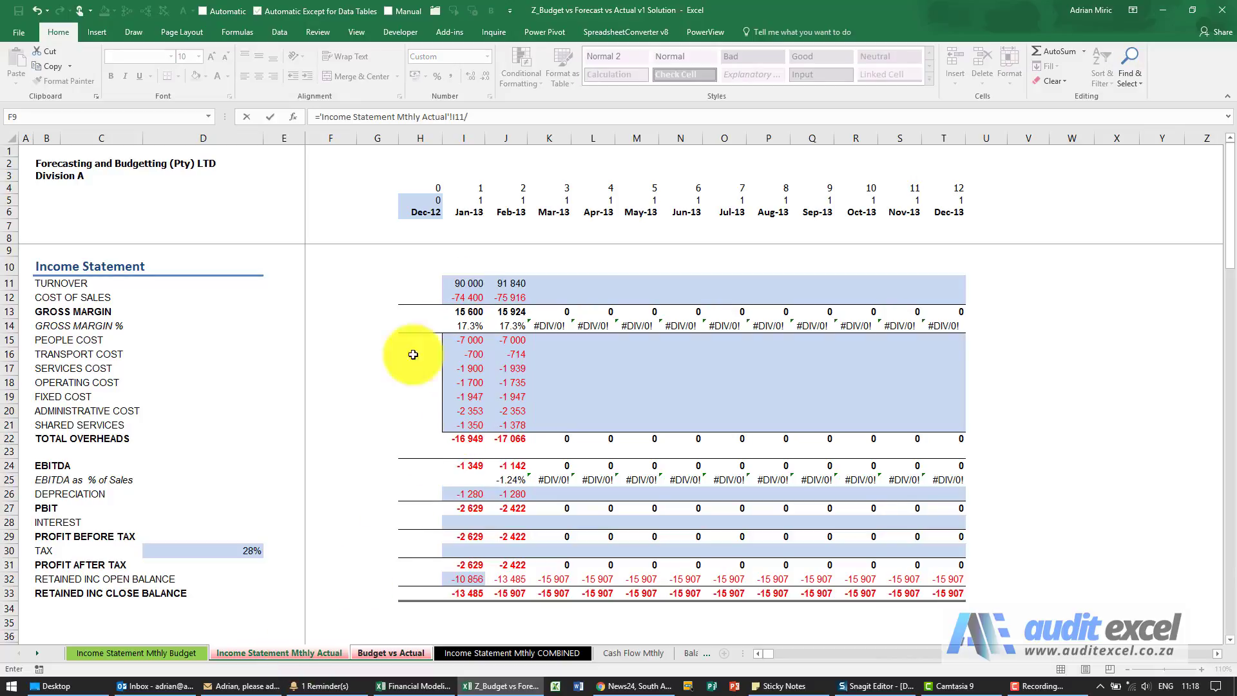
{"action": "left_click", "coordinate": [148, 652]}
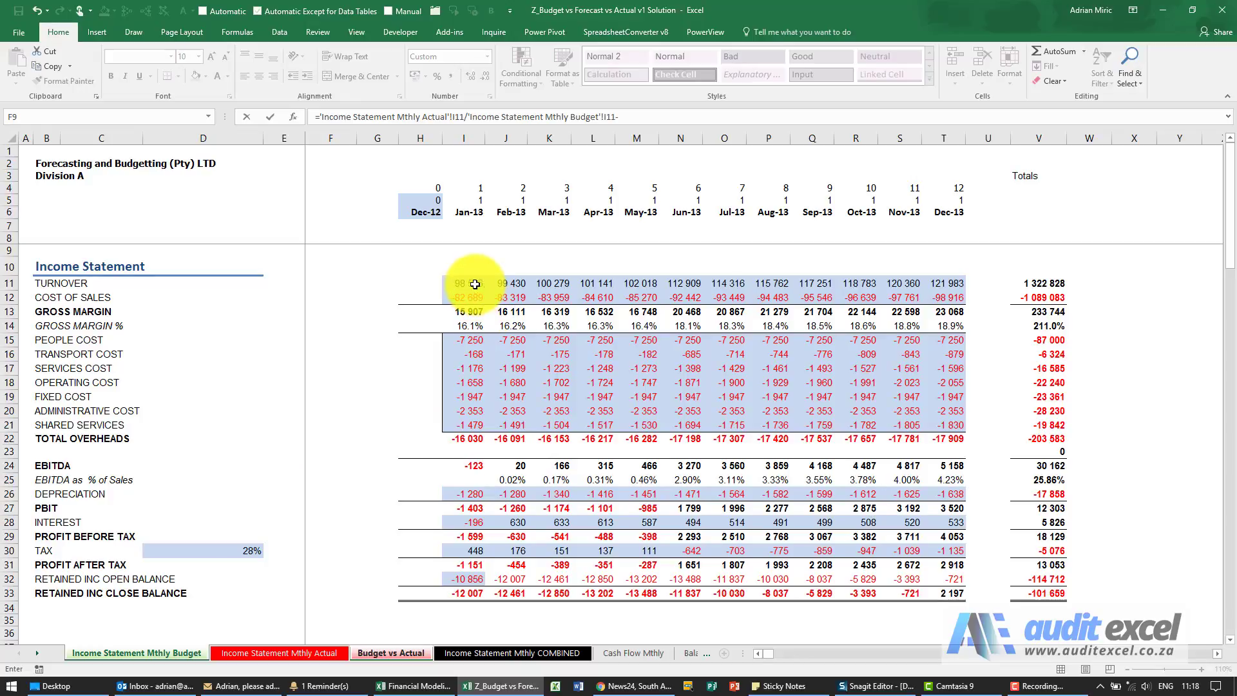
{"action": "key", "text": "Return"}
Format I11 as a percentage with two decimal places (-8.72%)
{"action": "left_click", "coordinate": [475, 285]}
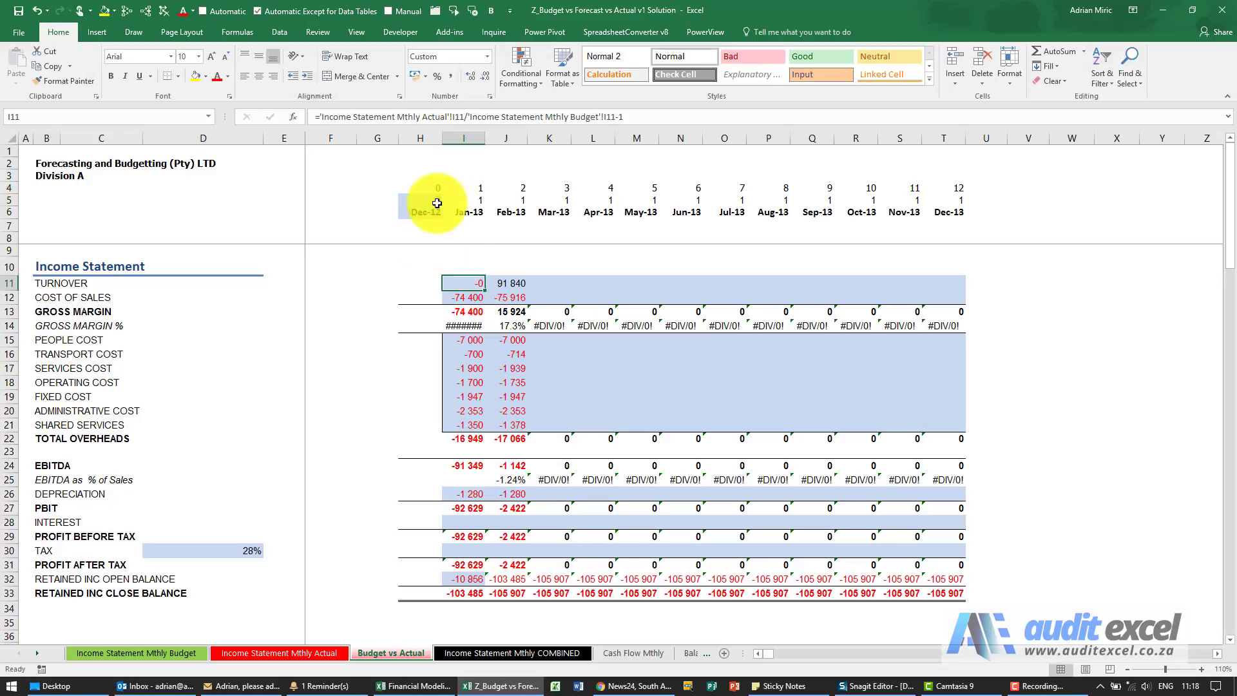
{"action": "left_click", "coordinate": [438, 80]}
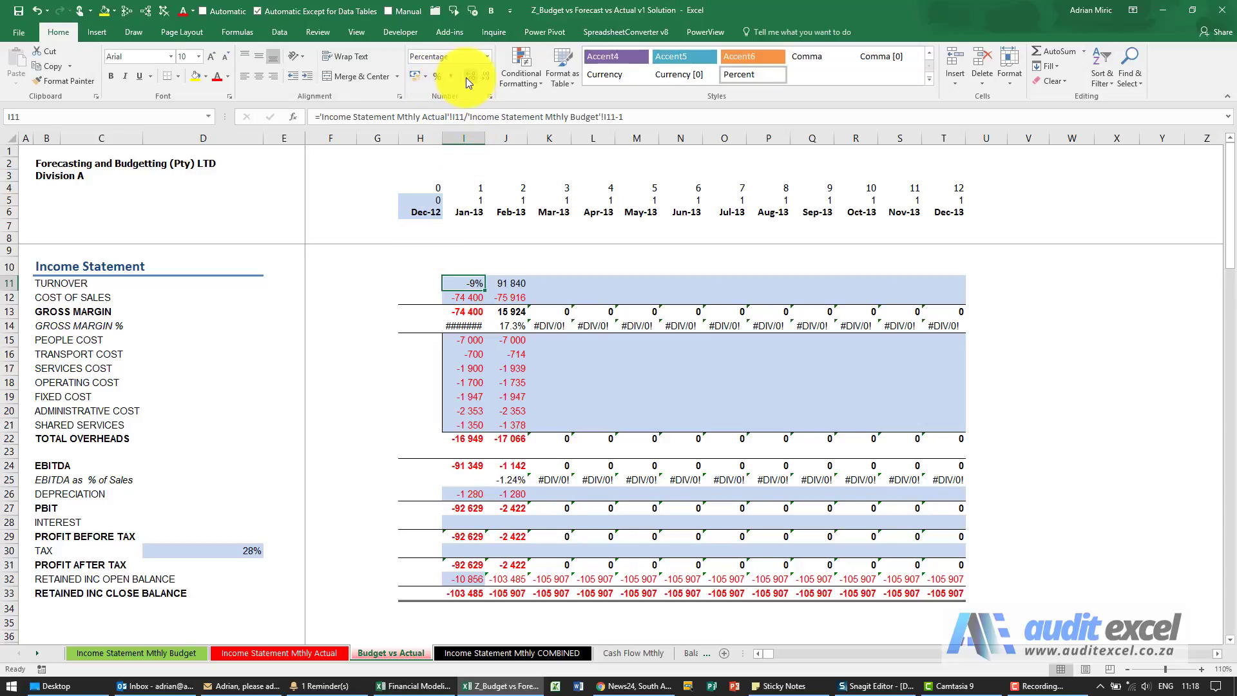
{"action": "left_click", "coordinate": [470, 78]}
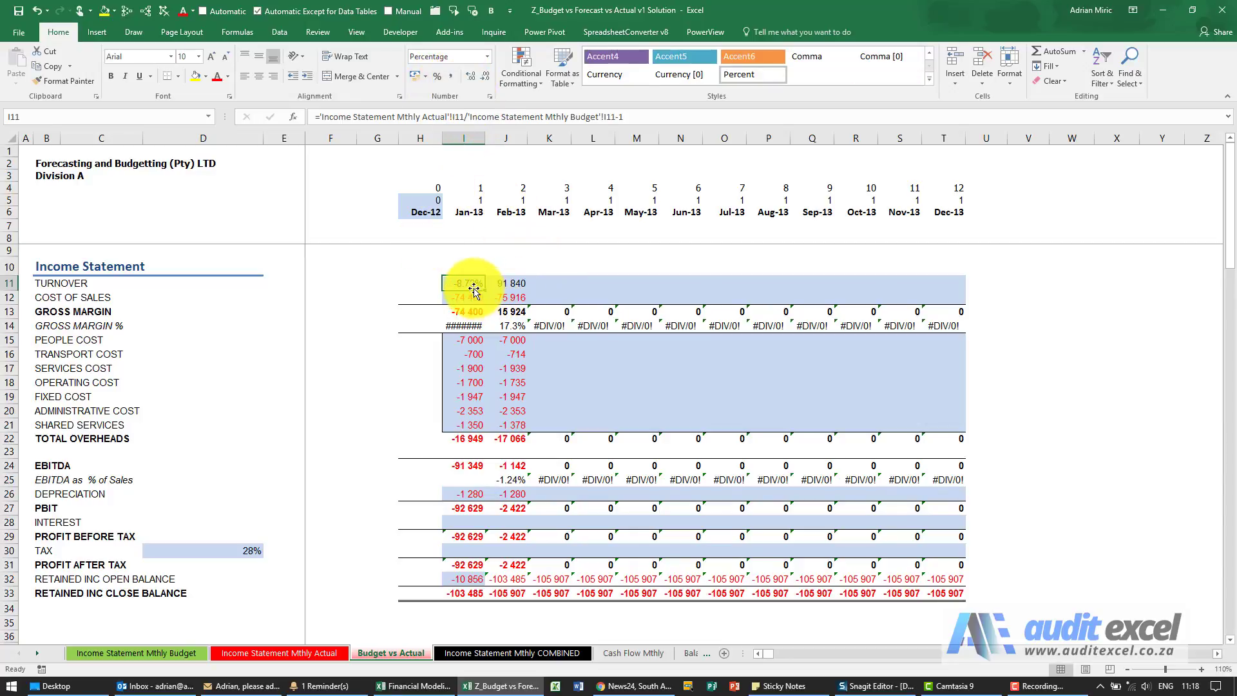
Copy the I11 variance formula into I11:J12 and the overhead rows I15:J21
{"action": "key", "text": "ctrl+c"}
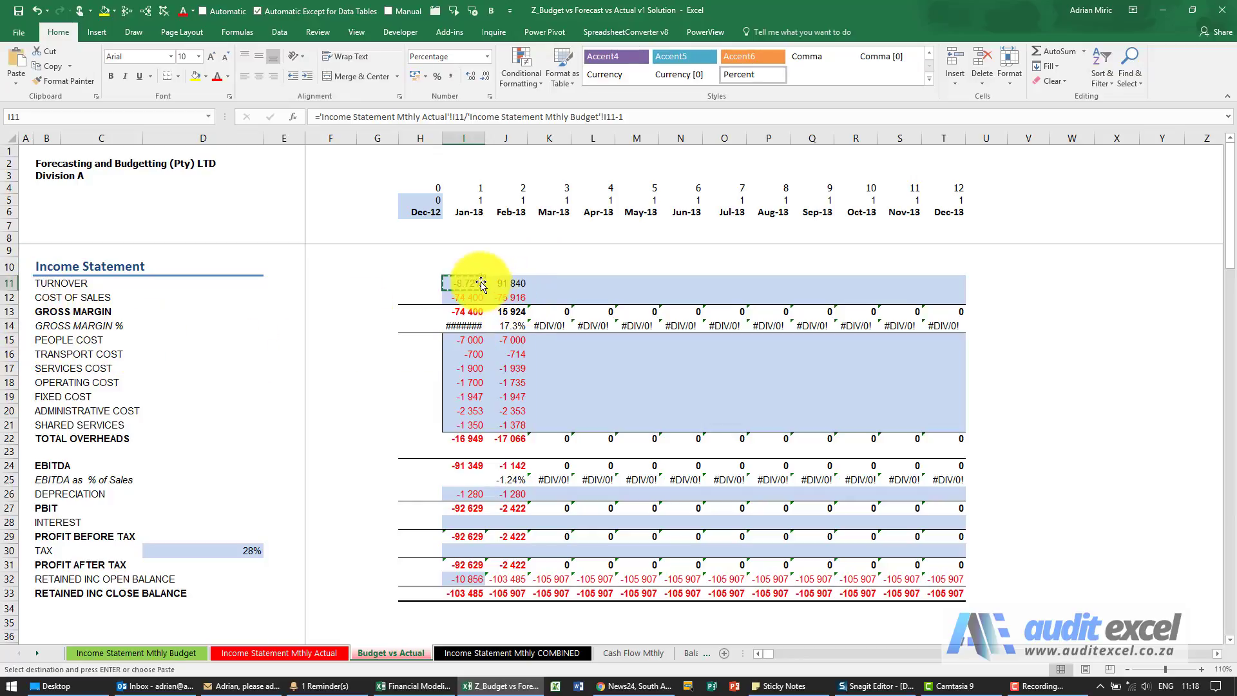
{"action": "left_click_drag", "start_coordinate": [475, 275], "coordinate": [506, 293]}
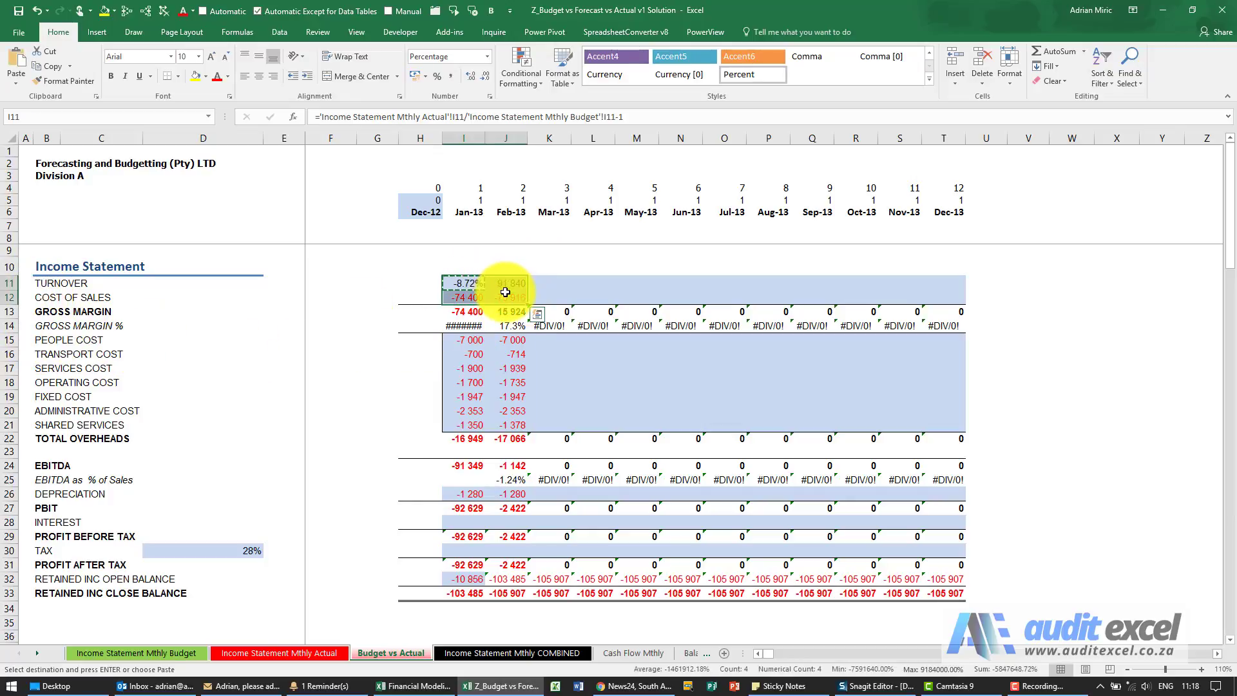
{"action": "key", "text": "ctrl+v"}
{"action": "left_click_drag", "start_coordinate": [470, 339], "coordinate": [504, 421]}
{"action": "key", "text": "ctrl+v"}
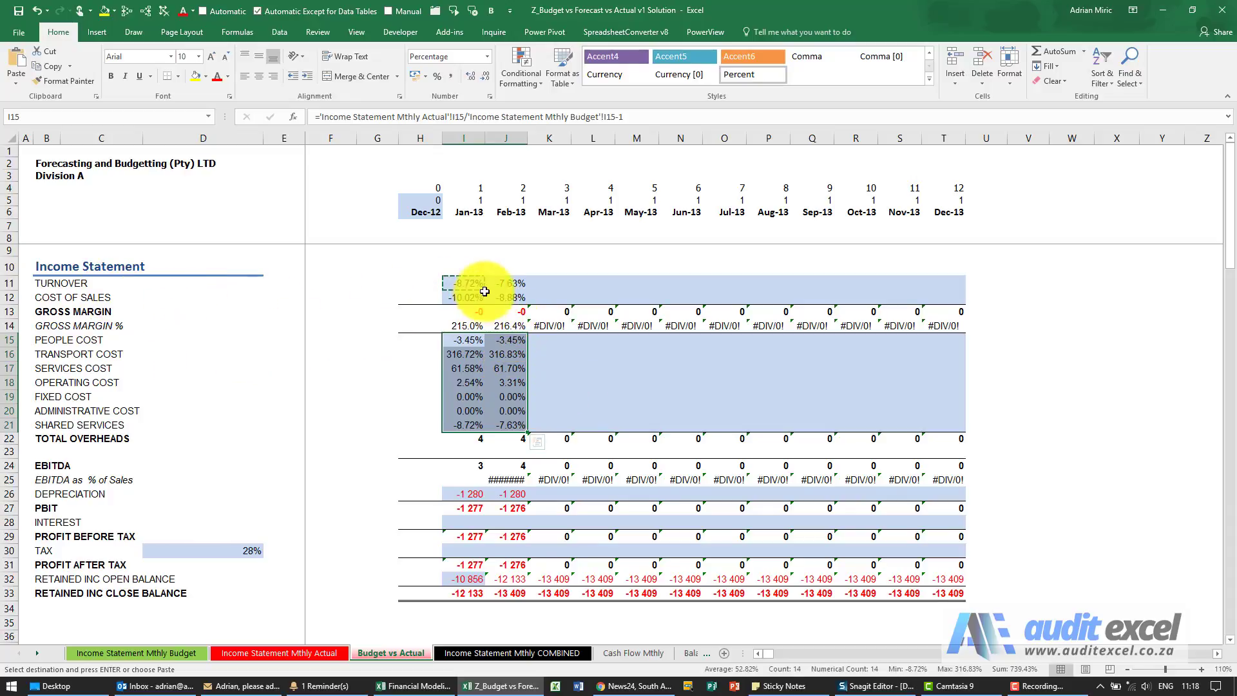
Copy the February variance formulas across March–December, into K11:T12 and K15:T21
{"action": "left_click", "coordinate": [507, 282]}
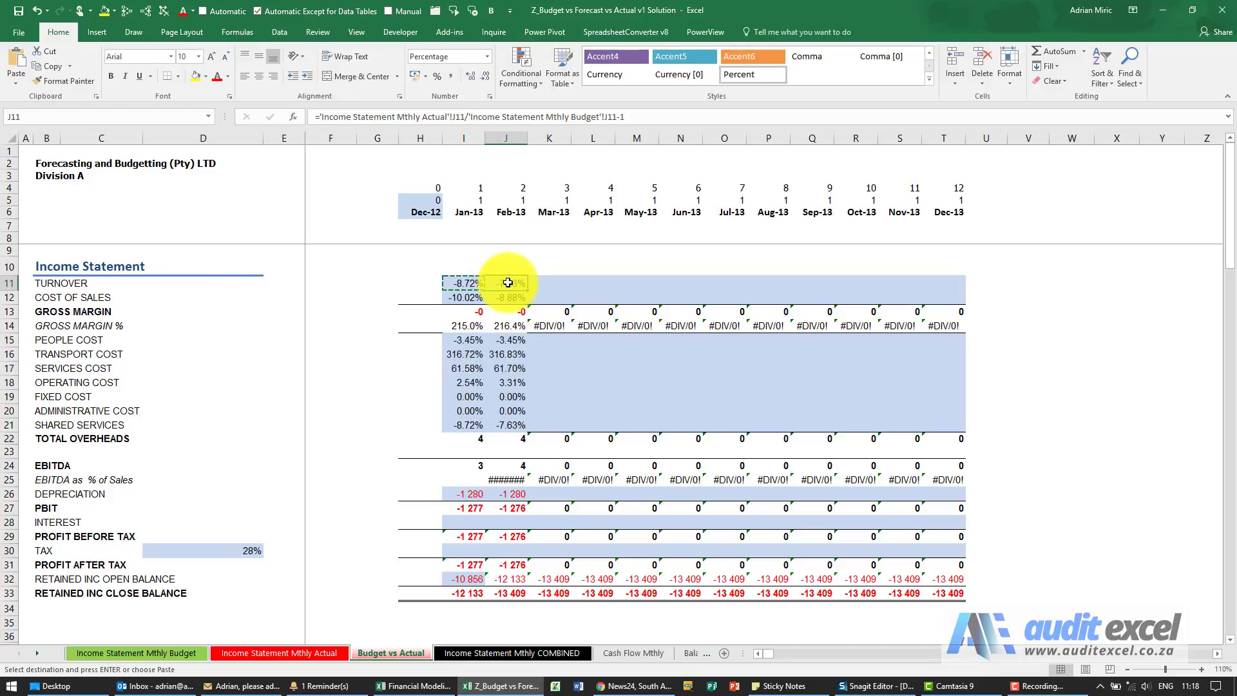
{"action": "key", "text": "ctrl+c"}
{"action": "left_click_drag", "start_coordinate": [549, 283], "coordinate": [934, 293]}
{"action": "key", "text": "ctrl+v"}
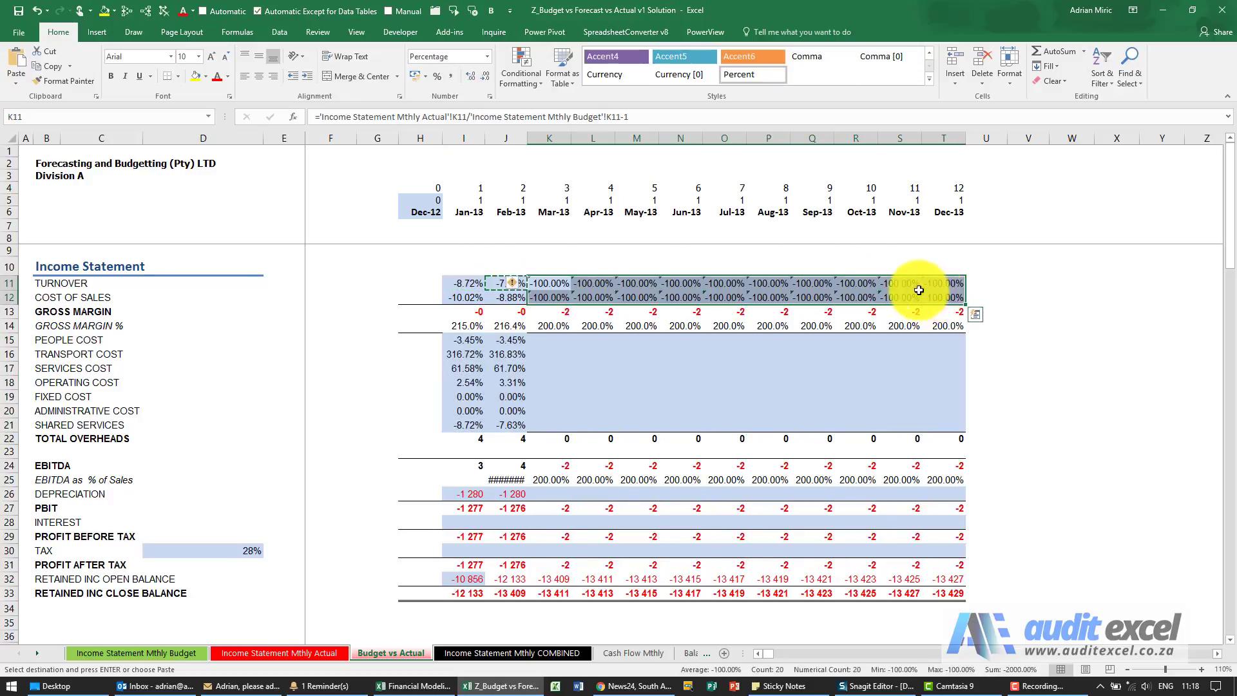
{"action": "left_click_drag", "start_coordinate": [549, 339], "coordinate": [939, 424]}
{"action": "key", "text": "ctrl+v"}
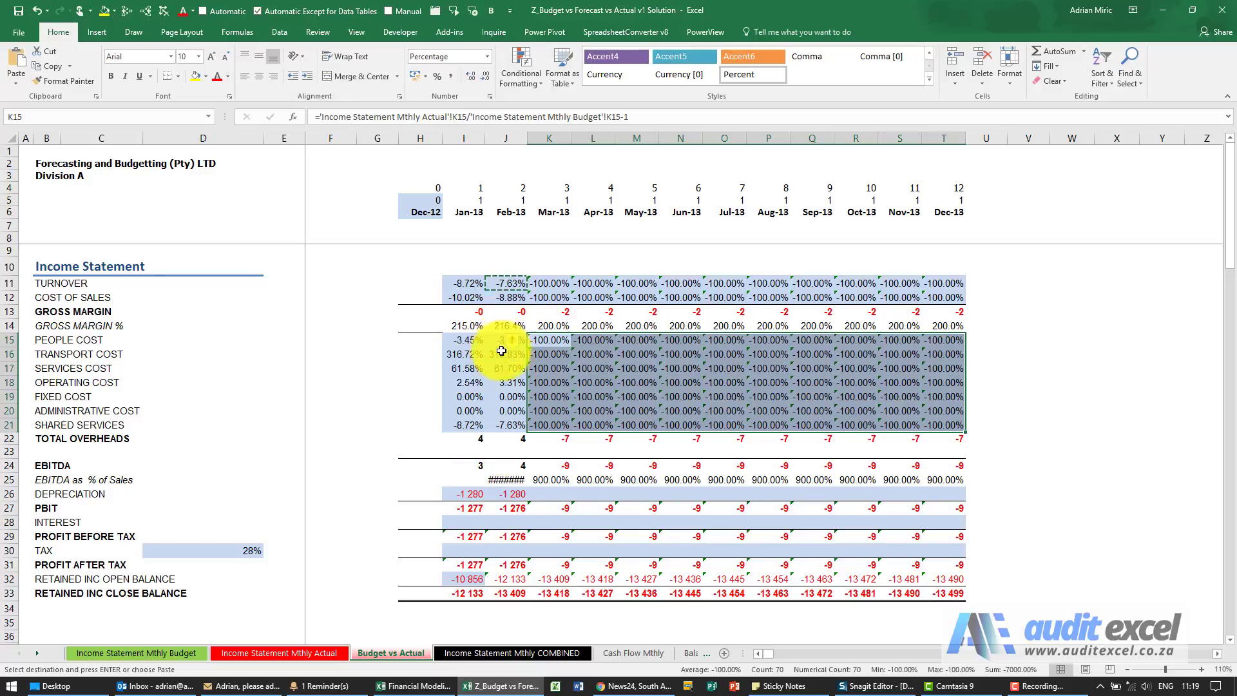
Cycle through the Actual and Budget sheets, ending on the COMBINED sheet
{"action": "left_click", "coordinate": [273, 654]}
{"action": "left_click", "coordinate": [185, 651]}
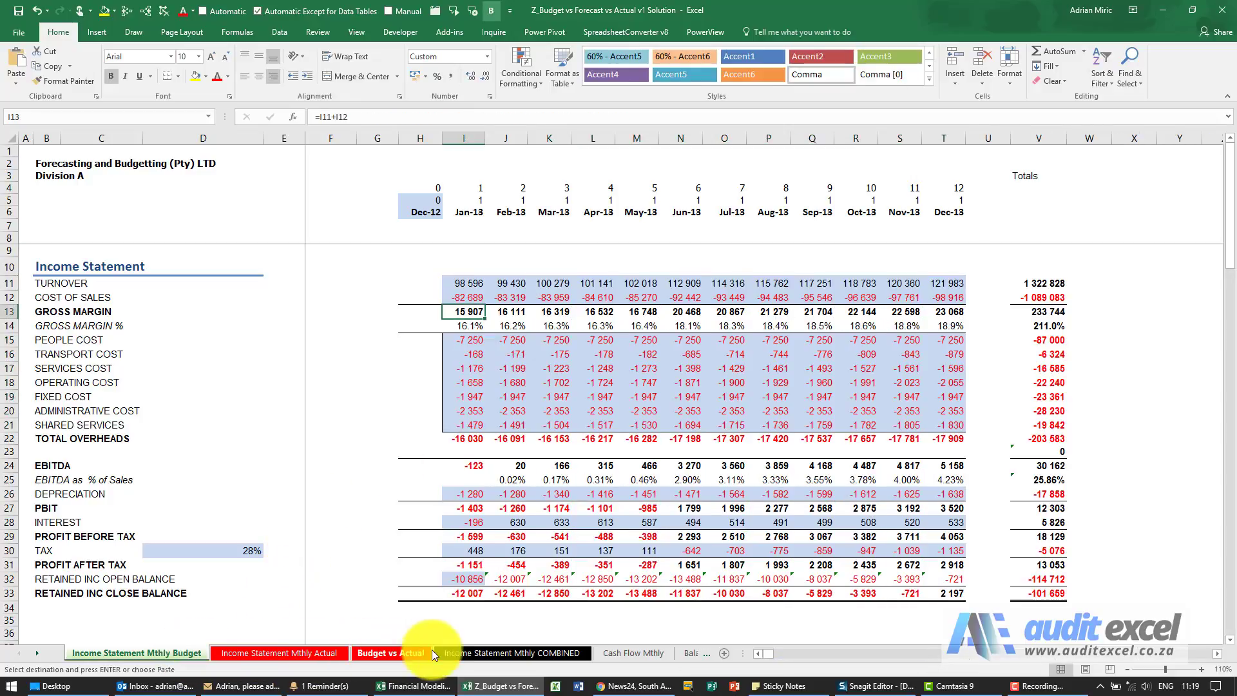
{"action": "left_click", "coordinate": [483, 653]}
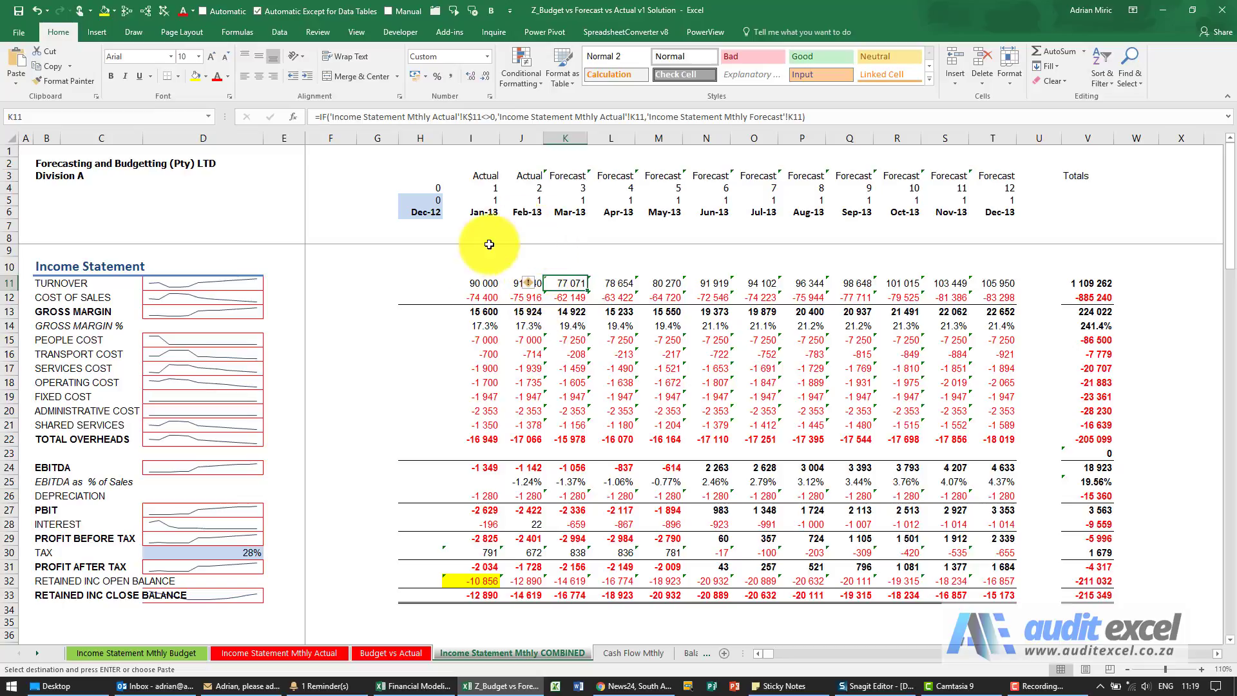